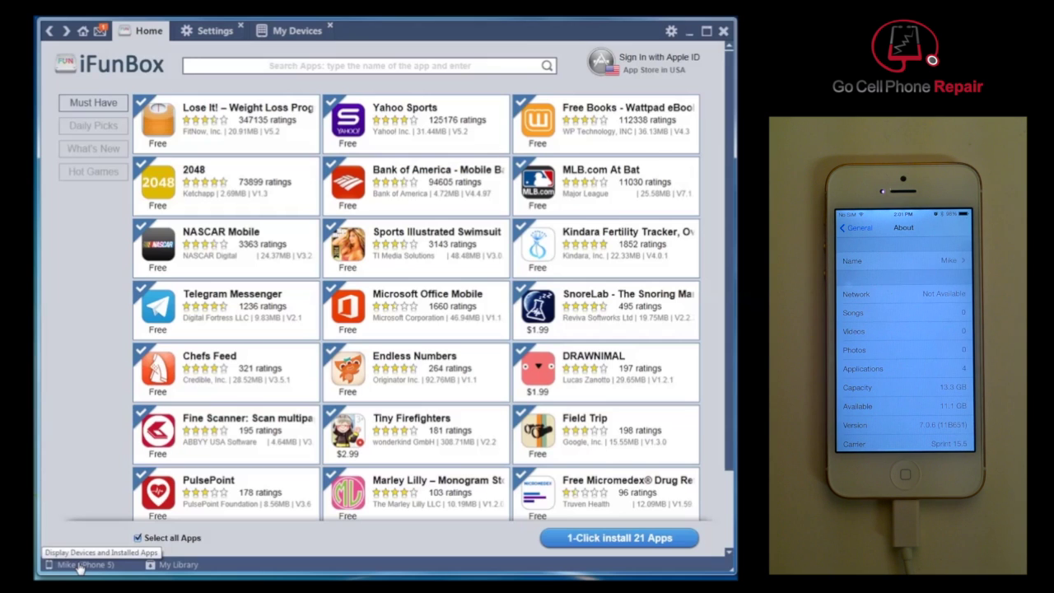
Expand the iPhone's Raw File System and open DCIM, showing .MISC, 100APPLE and 101APPLE
click(80, 564)
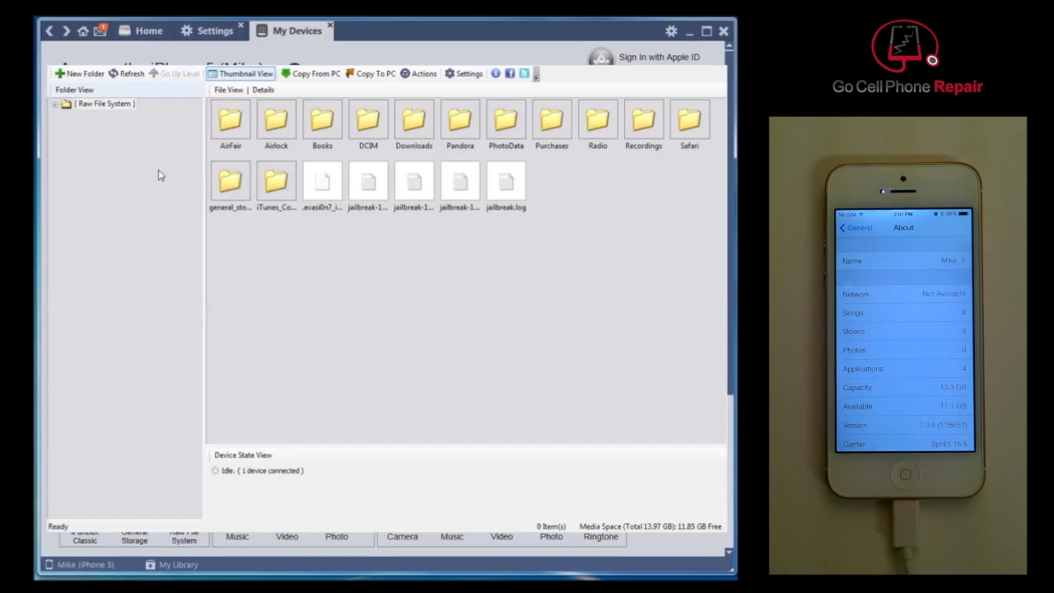
click(77, 107)
click(57, 107)
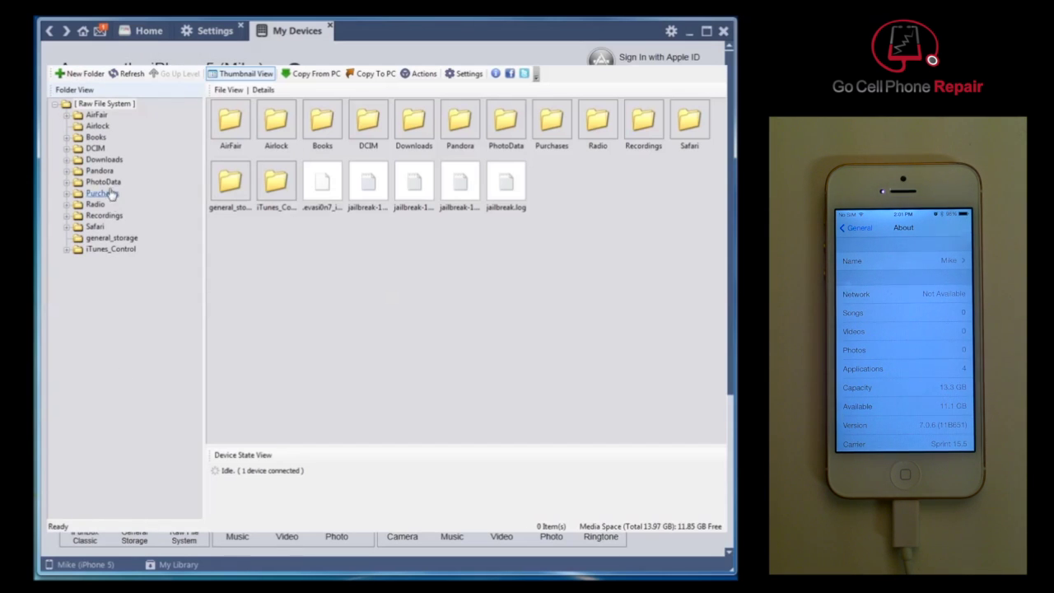
click(96, 149)
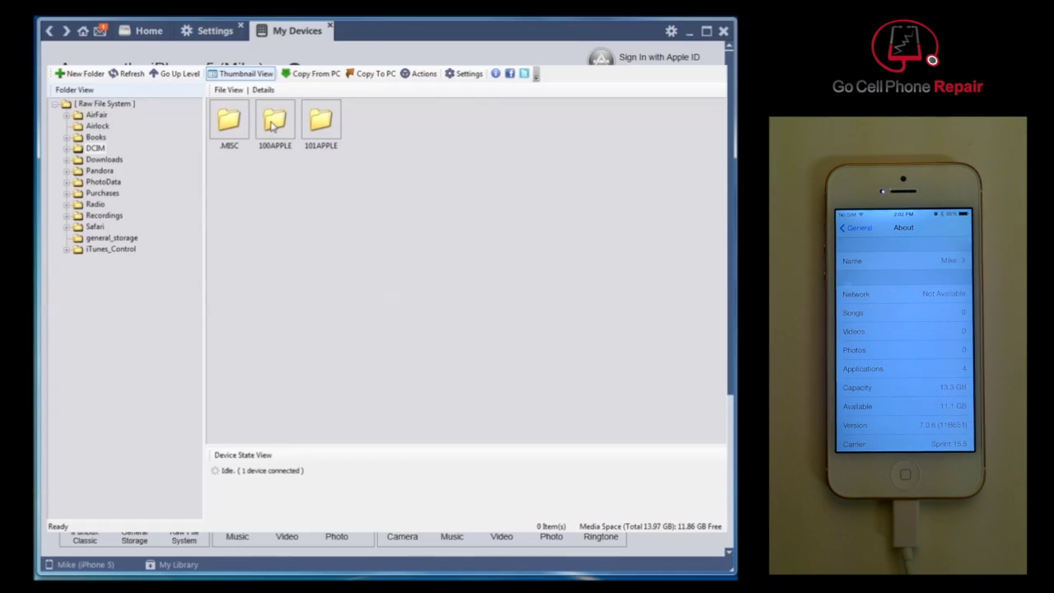
Open the 100APPLE folder and select IMG_0033 plus the next photos
double_click(273, 124)
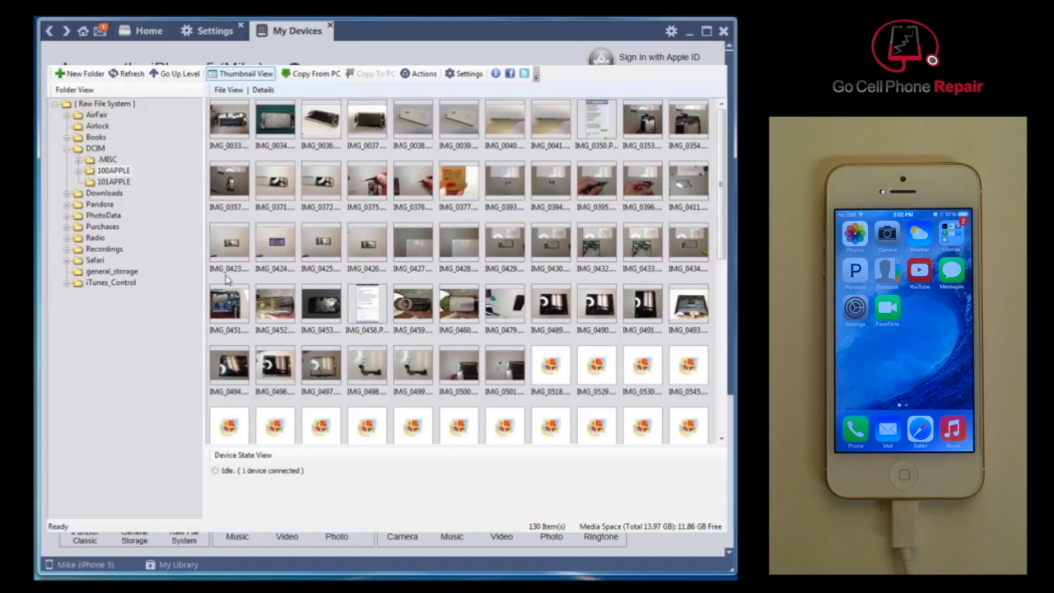
click(231, 124)
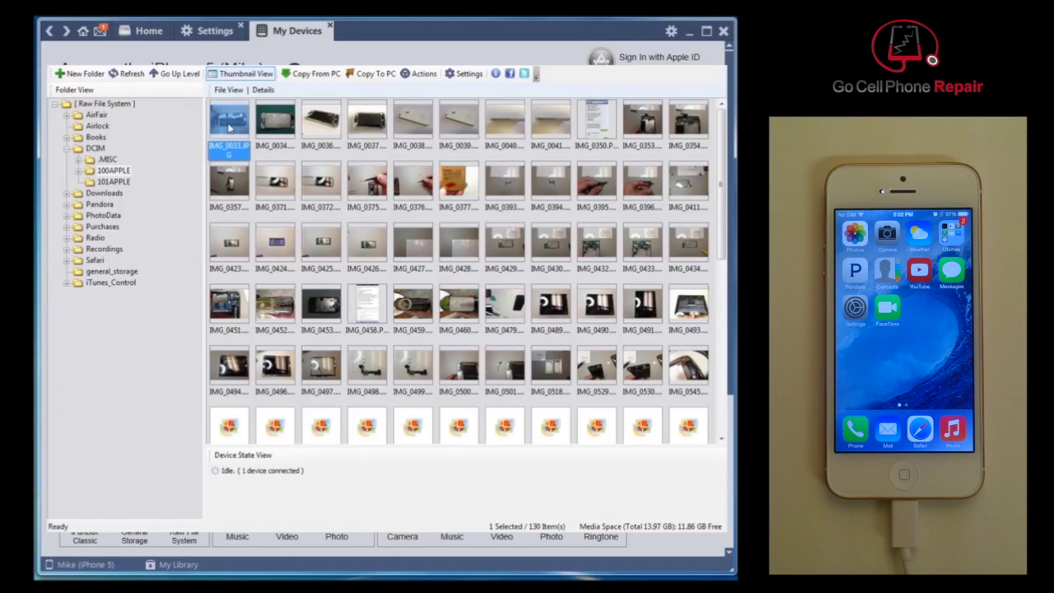
key(shift+Right)
key(shift+Right)
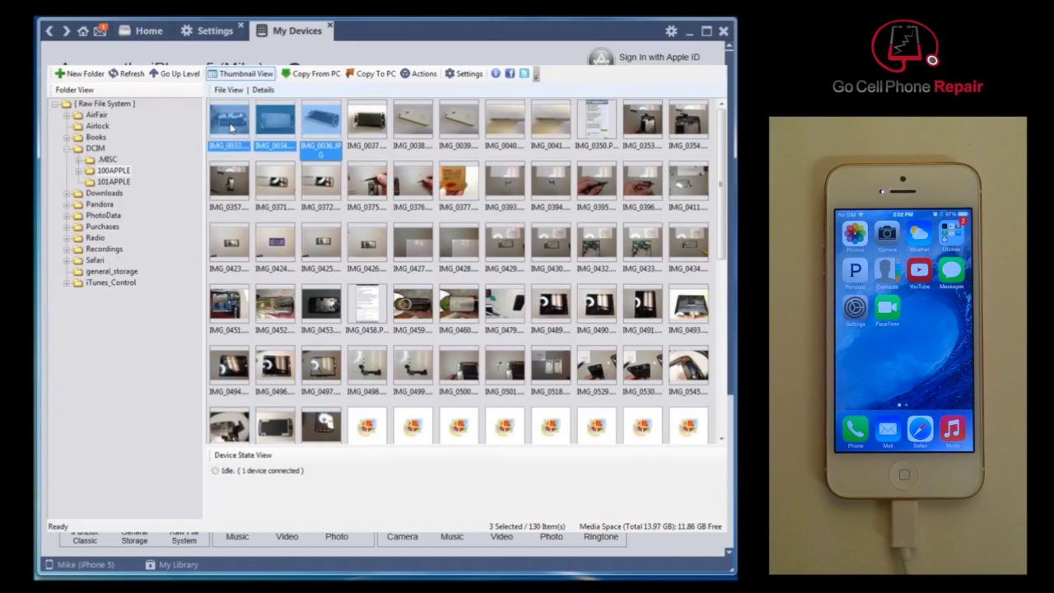
Copy the selected photos to the PC's Desktop, cancel the Select Folder dialog, and select IMG_0357
right_click(234, 126)
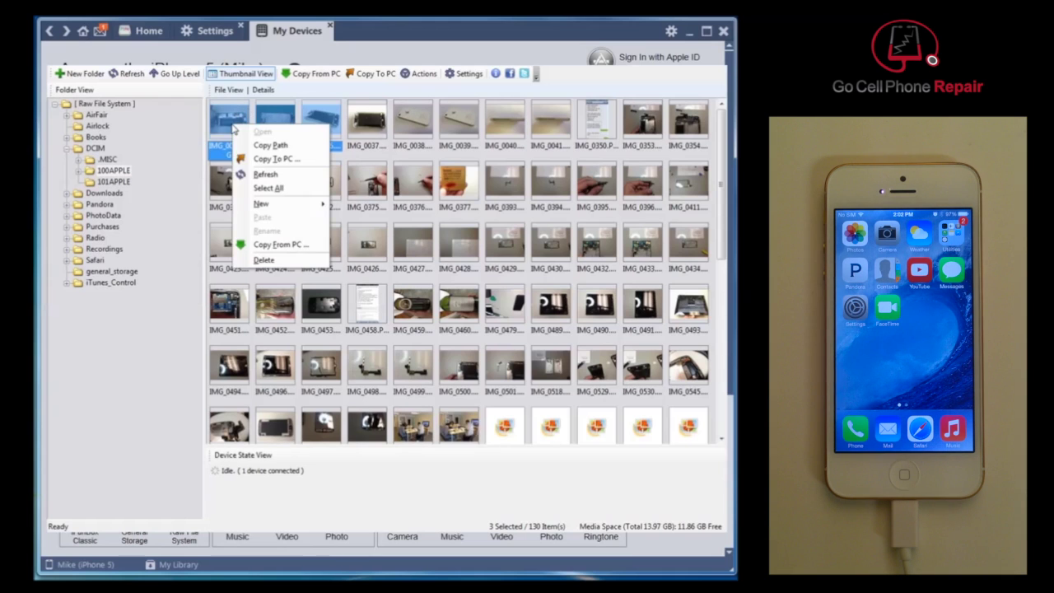
click(276, 160)
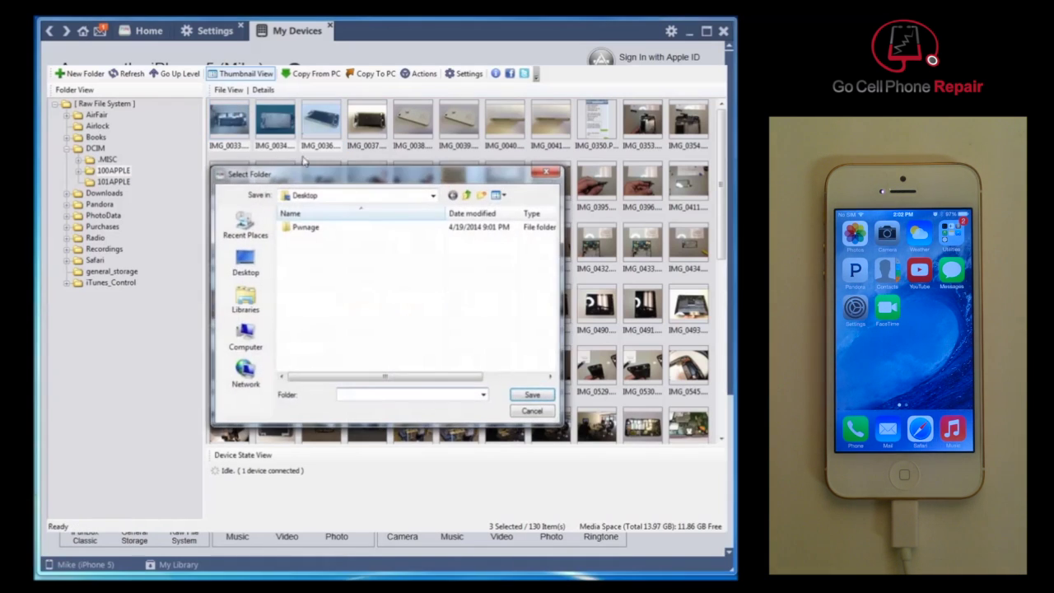
click(245, 260)
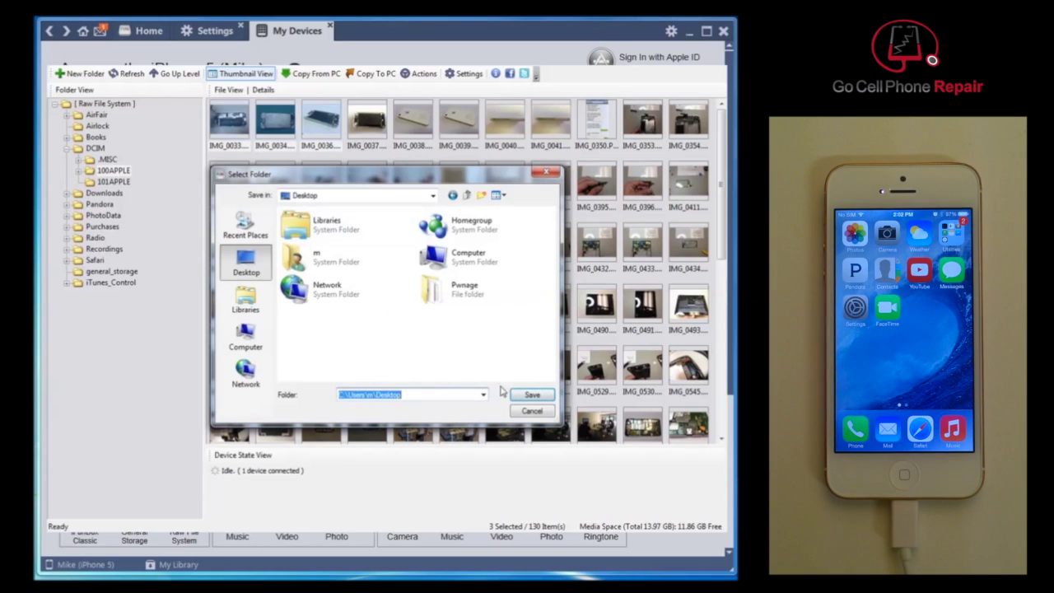
click(532, 411)
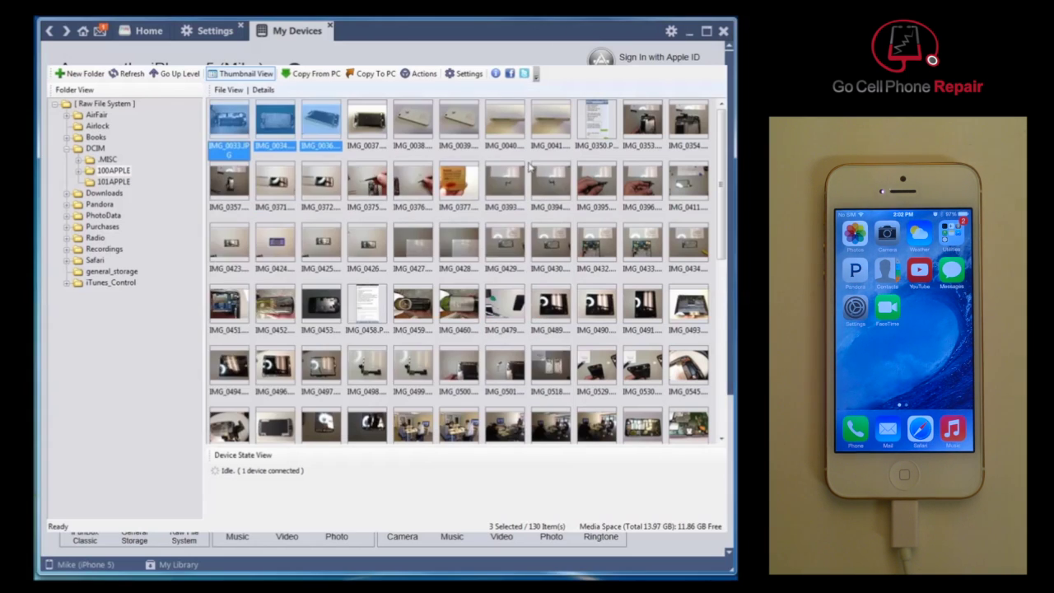
click(249, 183)
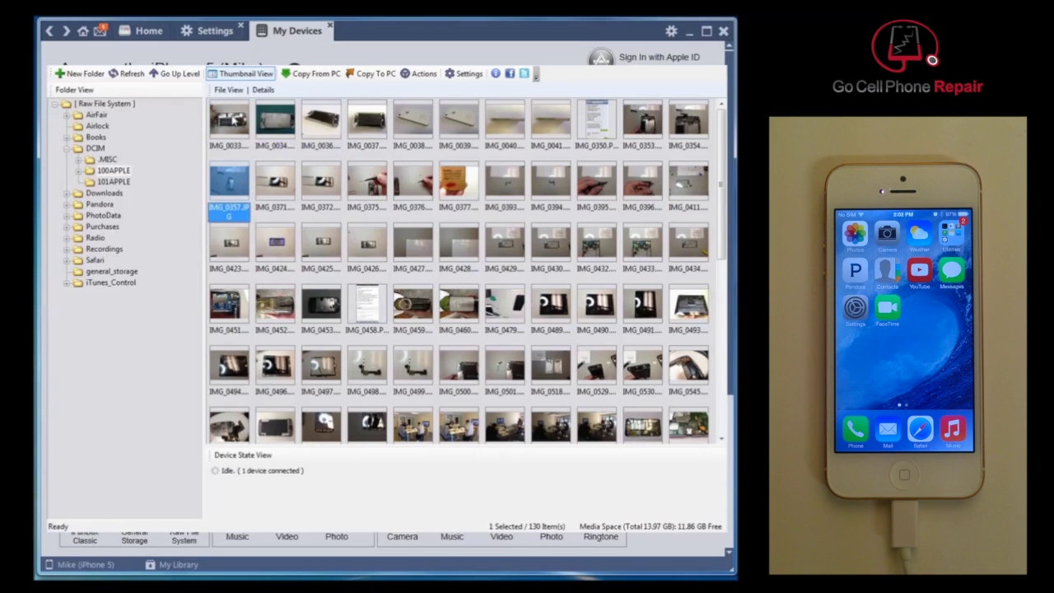
Move from 101APPLE and DCIM up to the top level, then open general_storage and Radio
click(231, 131)
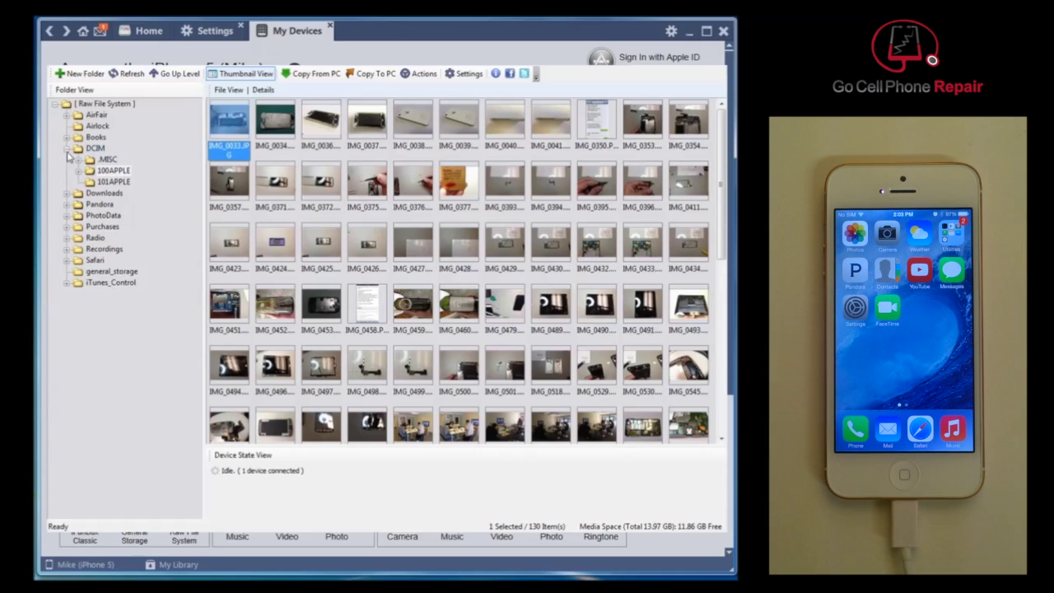
click(115, 182)
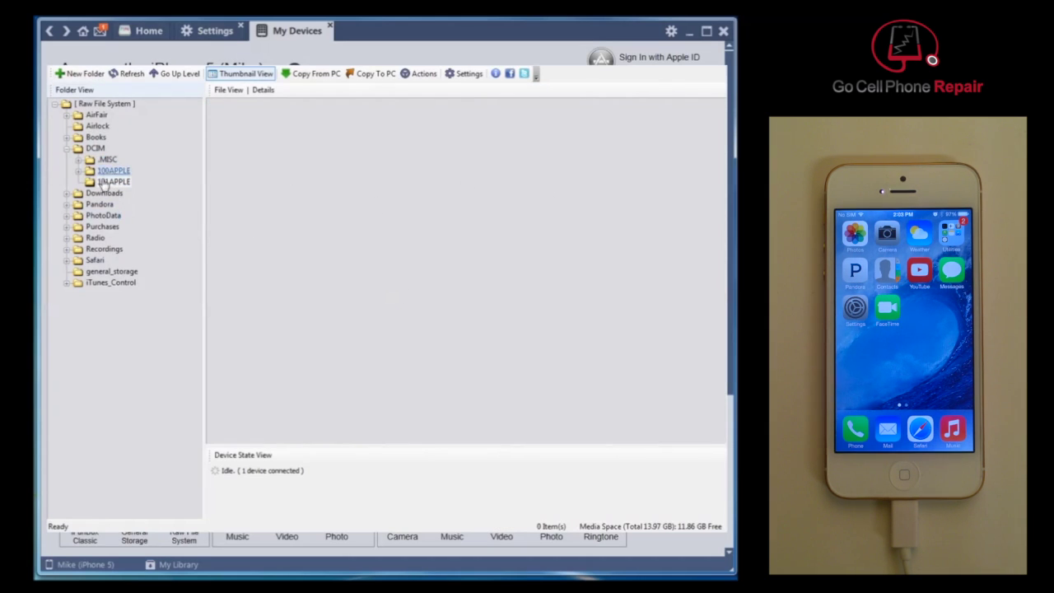
click(68, 150)
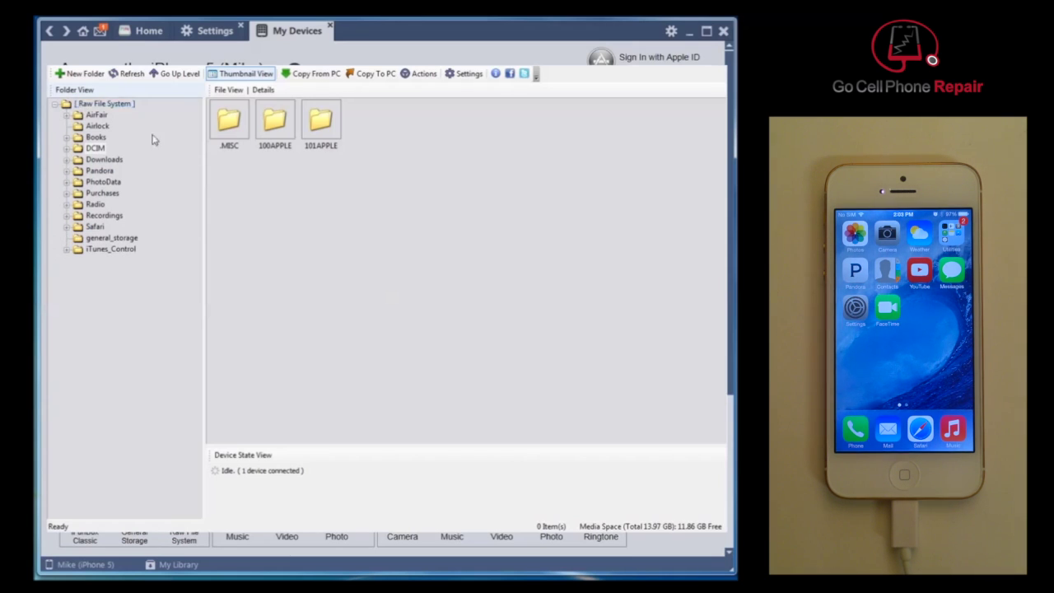
click(152, 74)
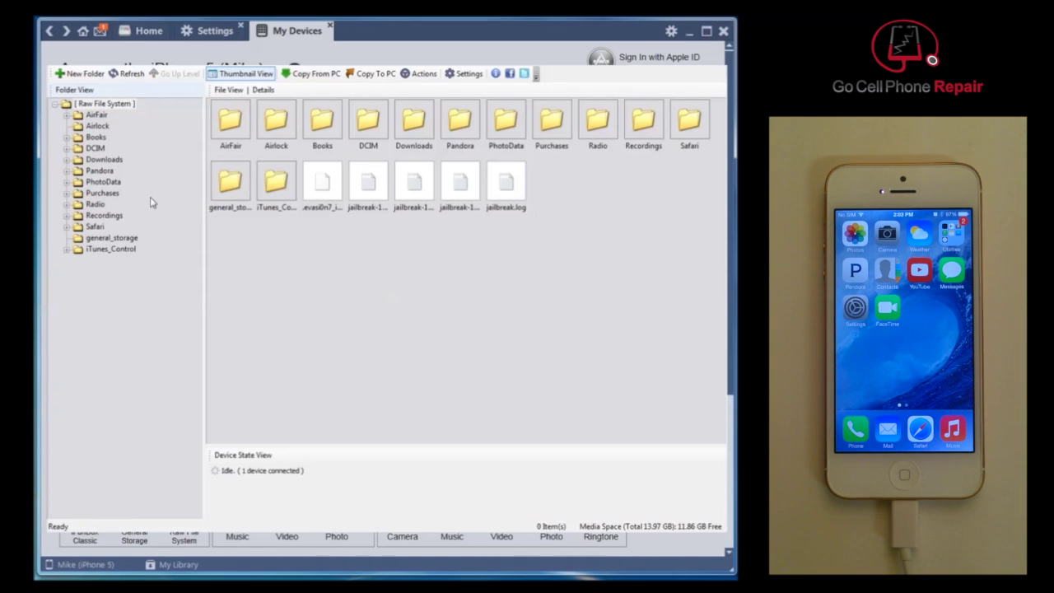
click(87, 239)
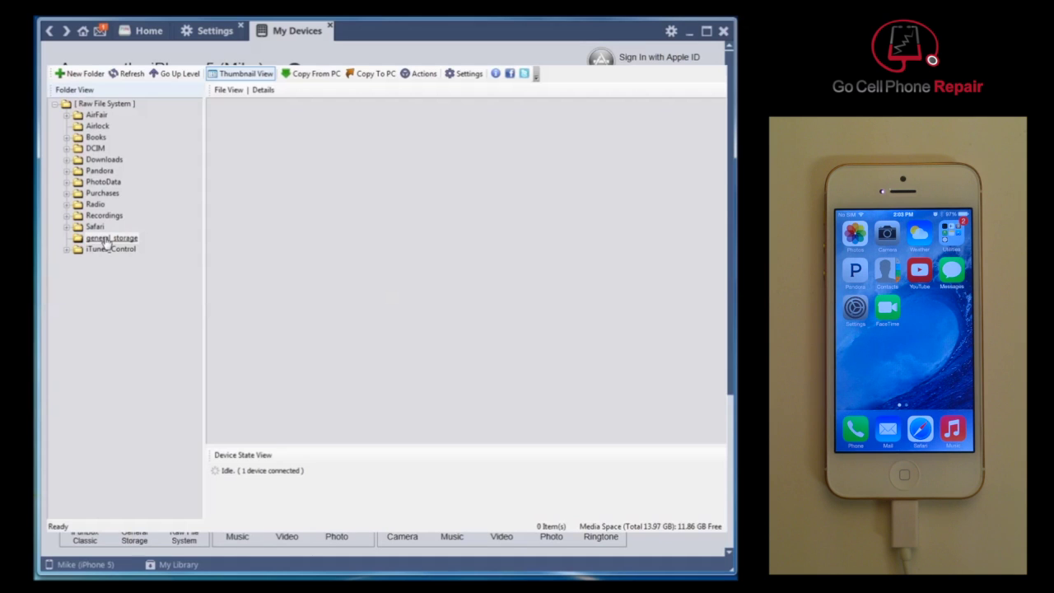
click(95, 206)
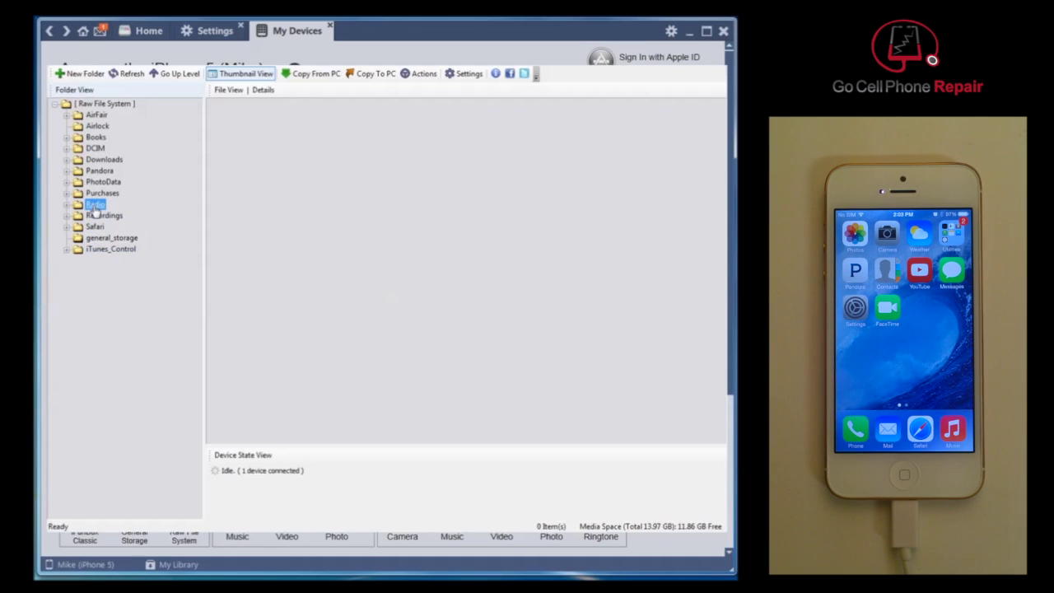
Open PhotoData and select all four Photos.sqlite files, through Photos.sqlite.aside
click(101, 182)
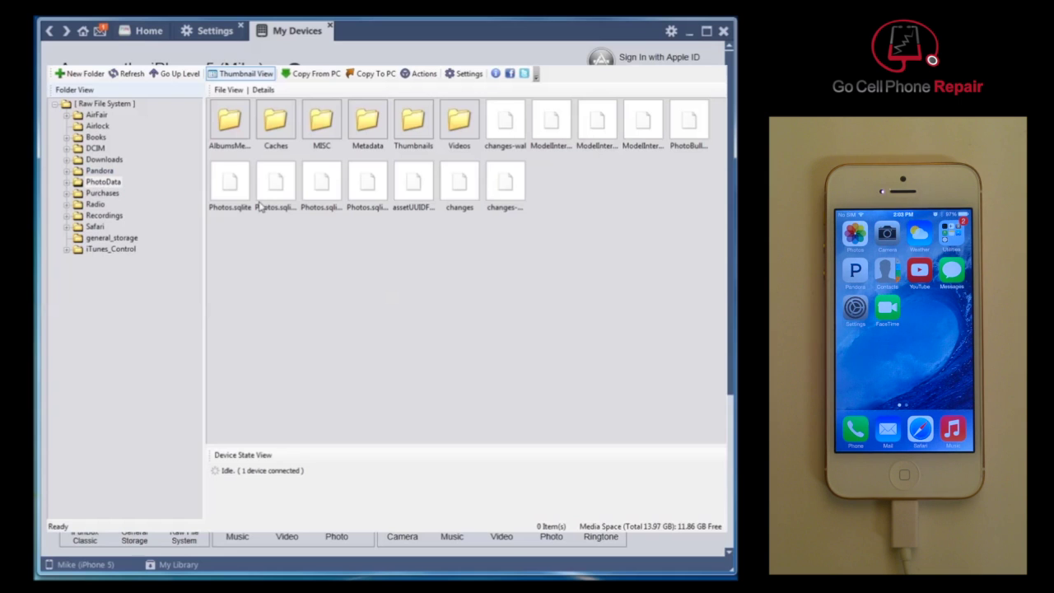
click(230, 191)
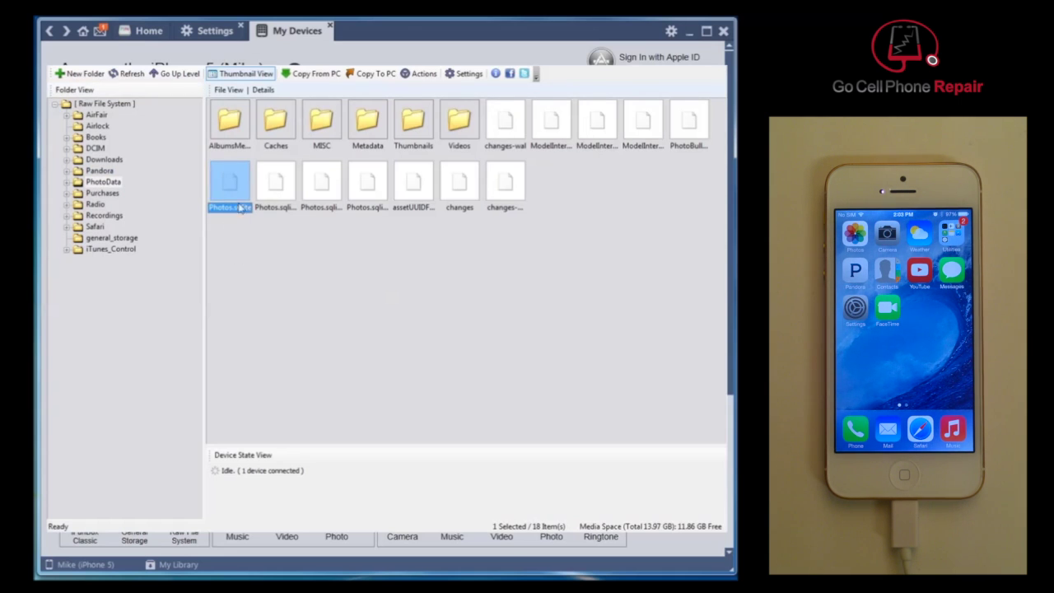
click(268, 188)
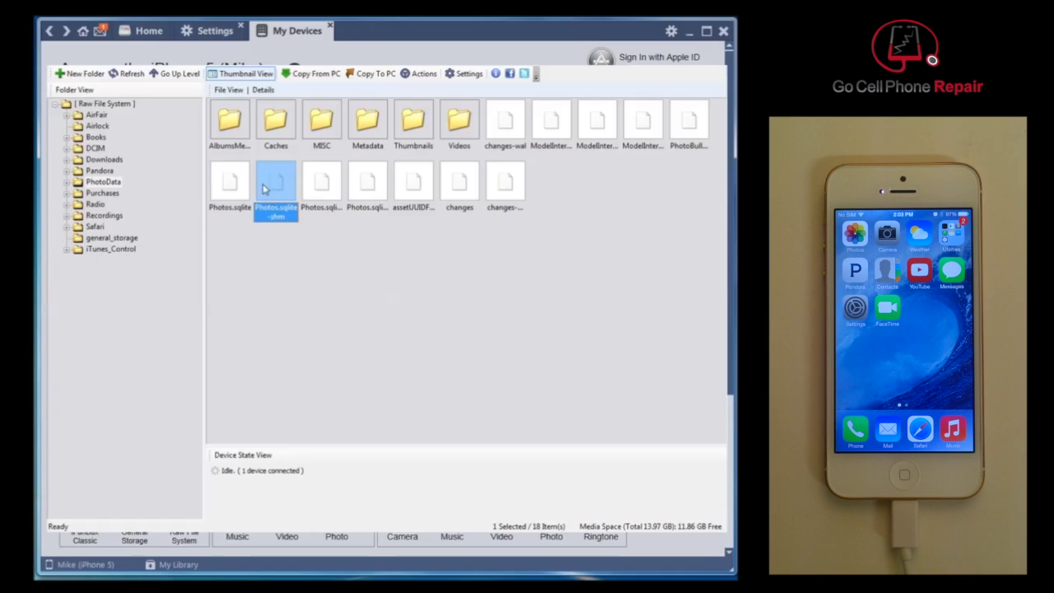
click(227, 180)
click(313, 182)
click(232, 177)
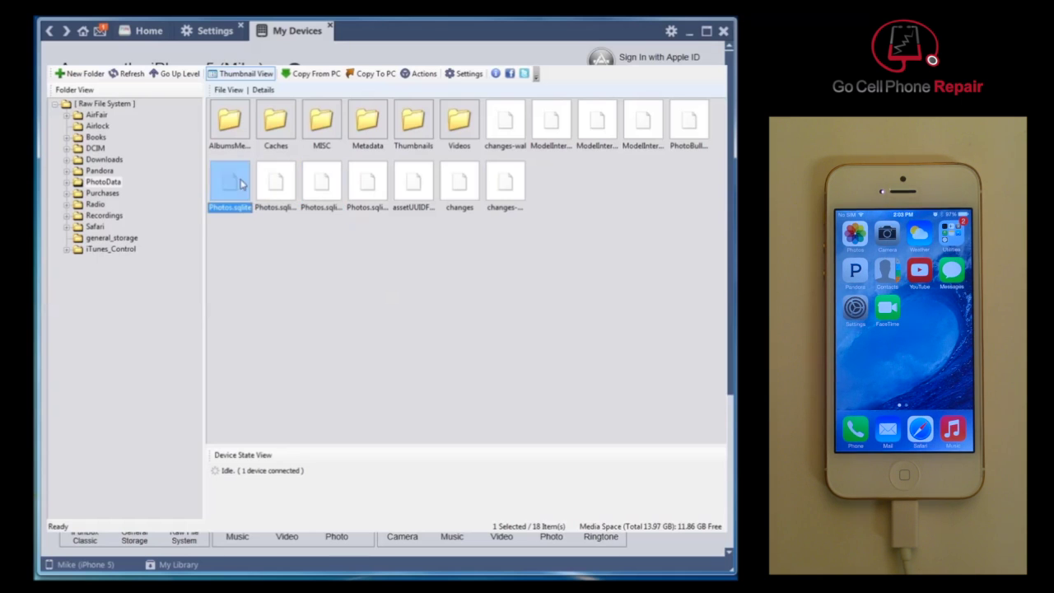
click(370, 193)
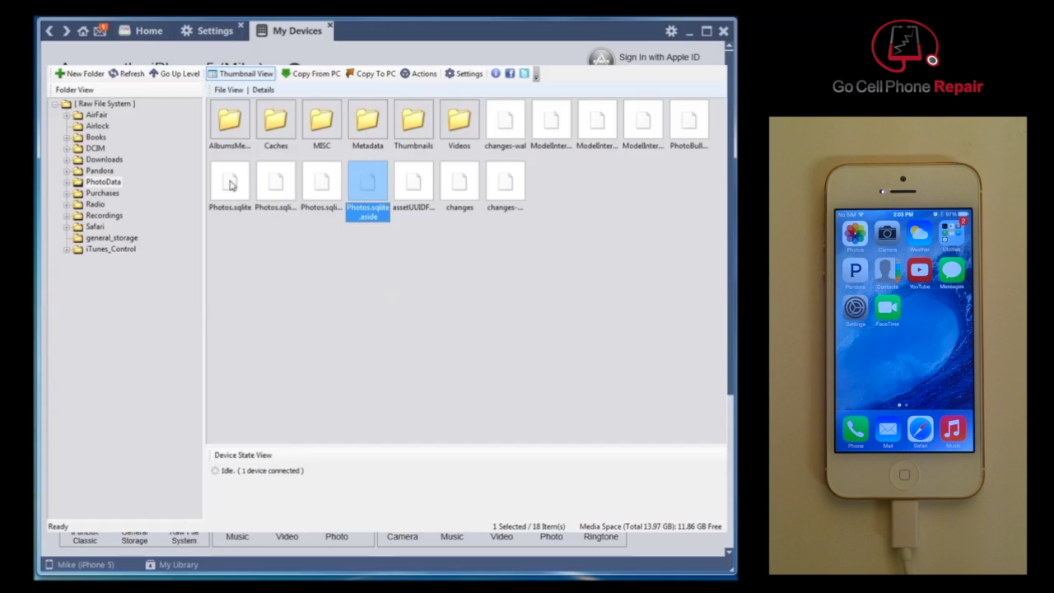
drag(231, 185, 299, 404)
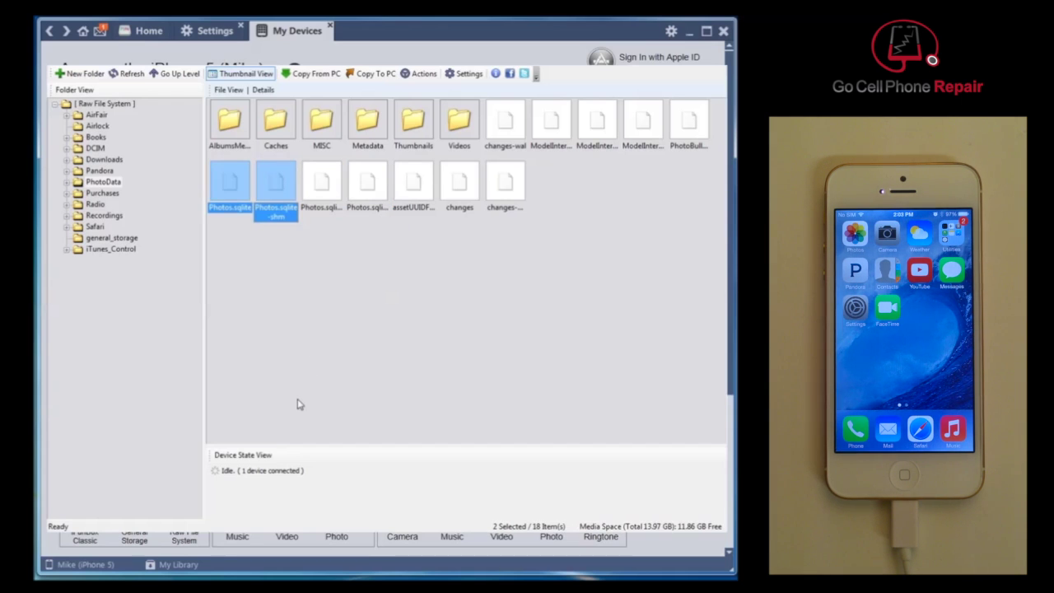
key(shift+Right)
key(shift+Right)
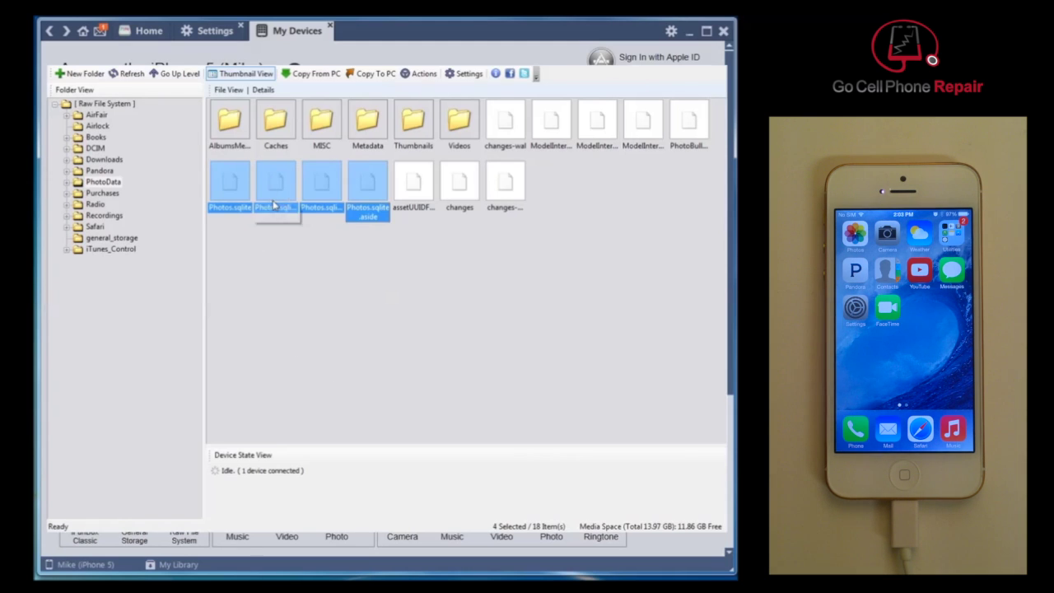
Copy the four selected Photos.sqlite files to the PC's Desktop
right_click(235, 191)
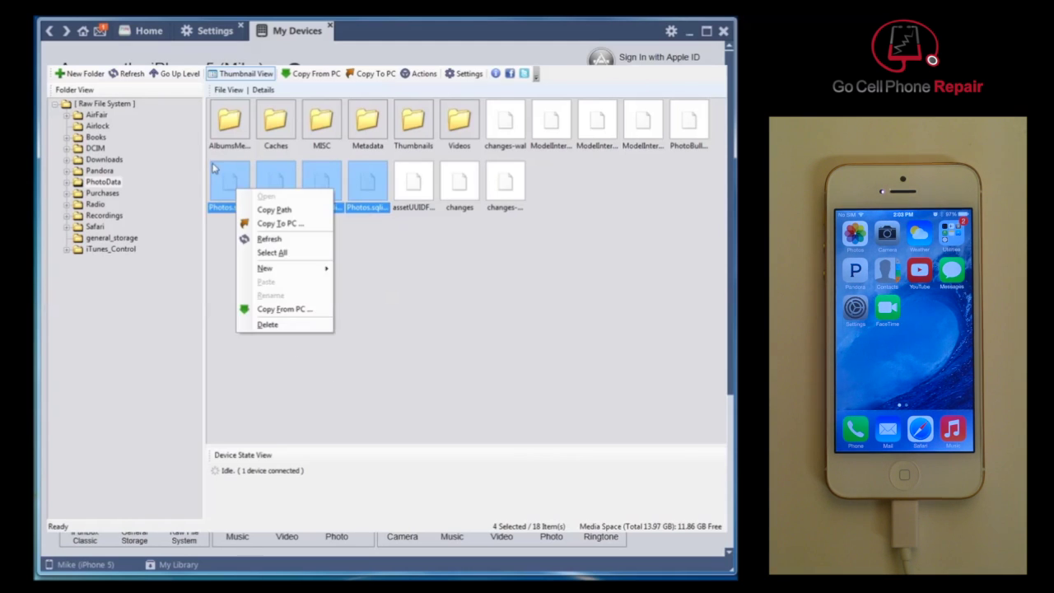
click(282, 223)
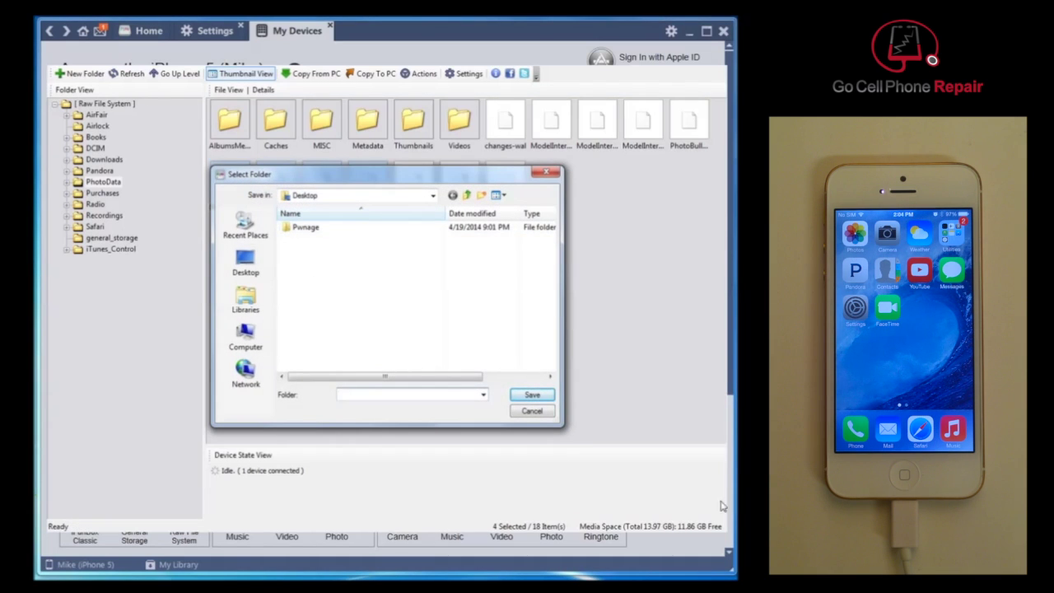
click(532, 394)
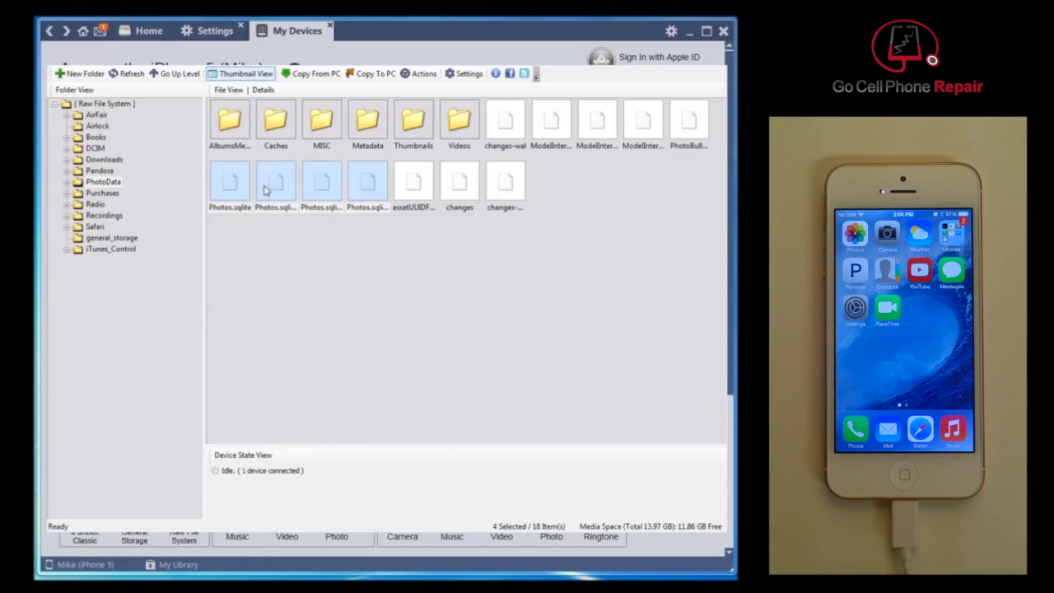
Delete the four selected Photos.sqlite files from PhotoData, confirming with OK
right_click(233, 186)
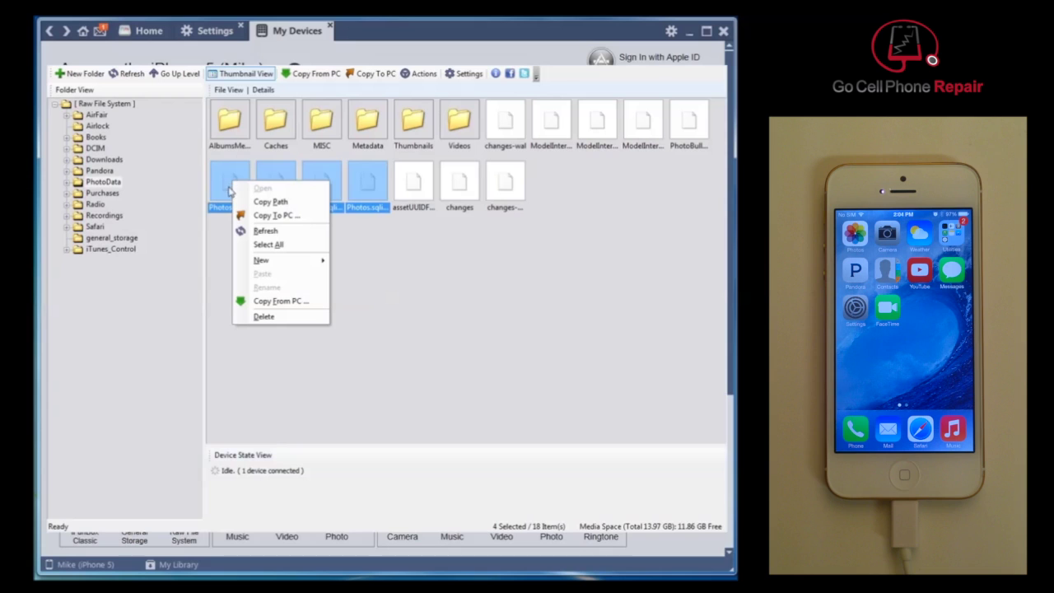
mouse_move(266, 261)
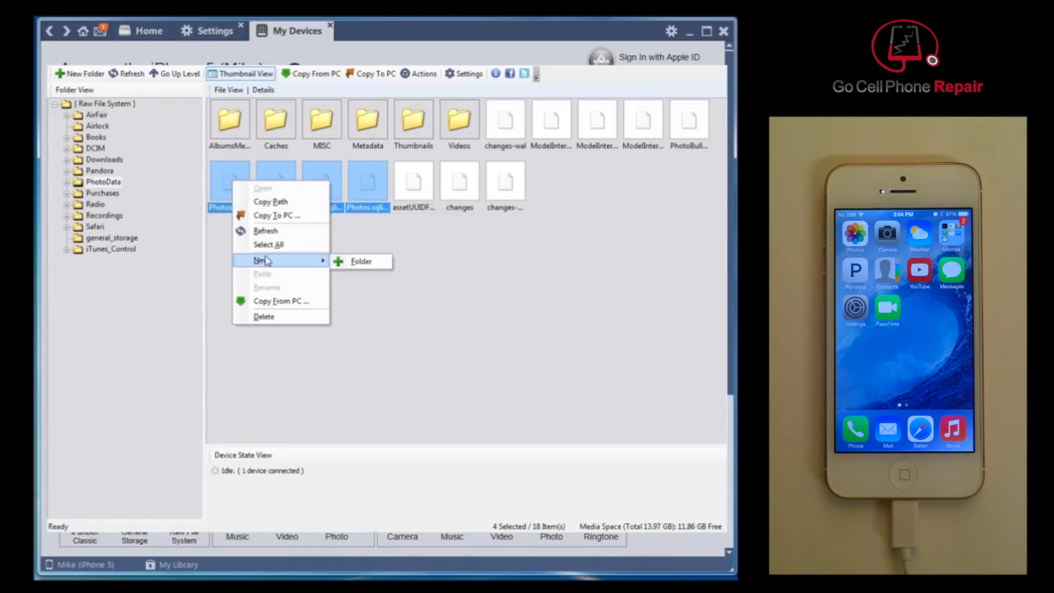
click(269, 318)
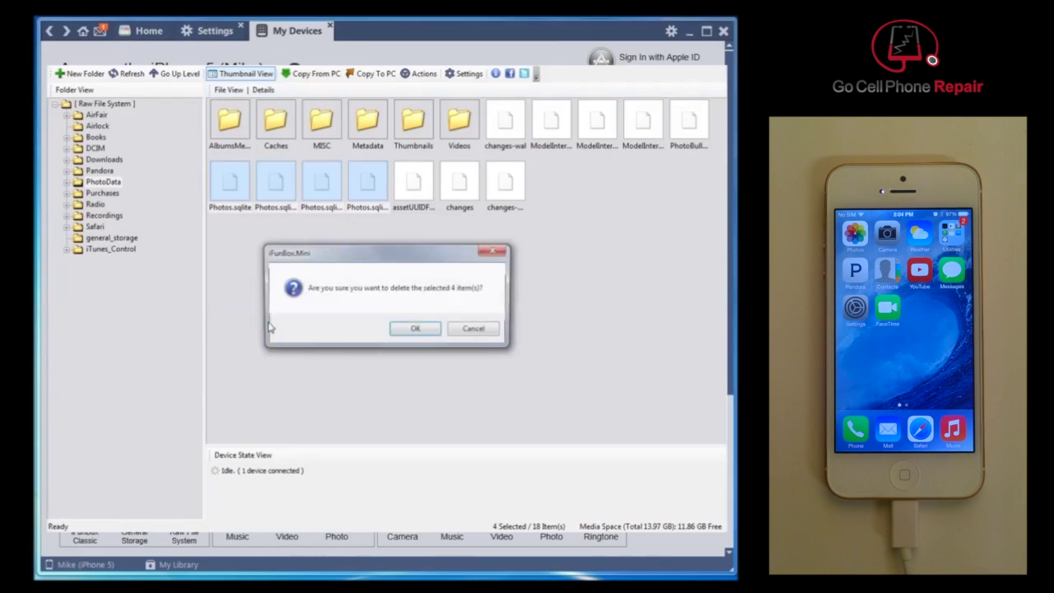
click(419, 329)
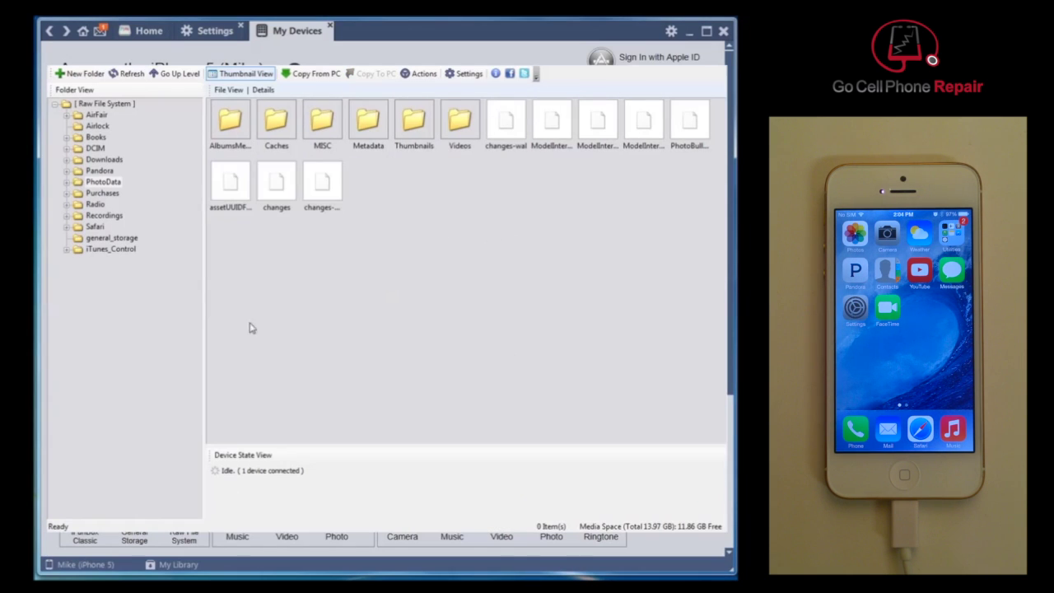